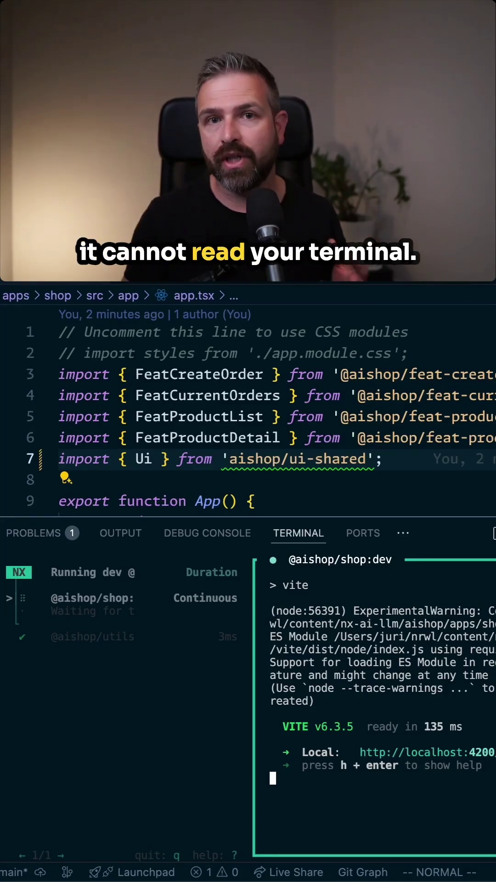
Focus app.tsx on the broken ui-shared import line.
{"action": "left_click", "coordinate": [293, 460]}
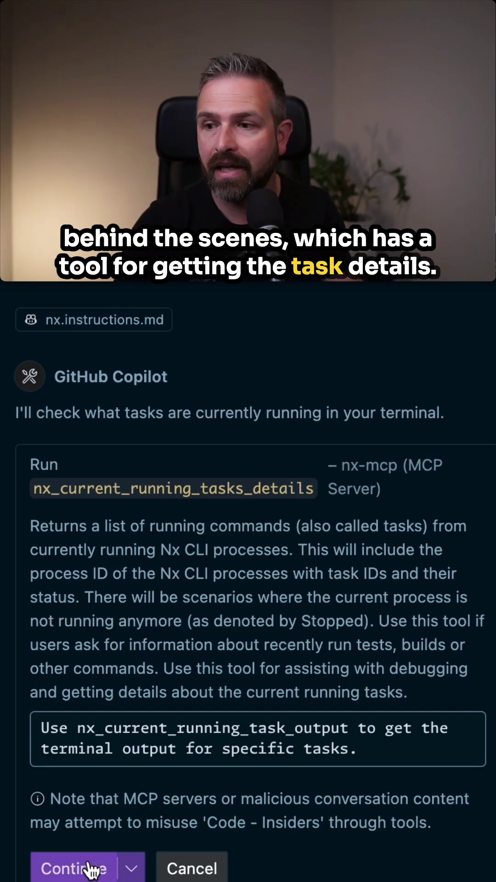
Approve Copilot's running-task lookup, then inspect the shop dev and utils tasks in the terminal.
{"action": "left_click", "coordinate": [69, 868]}
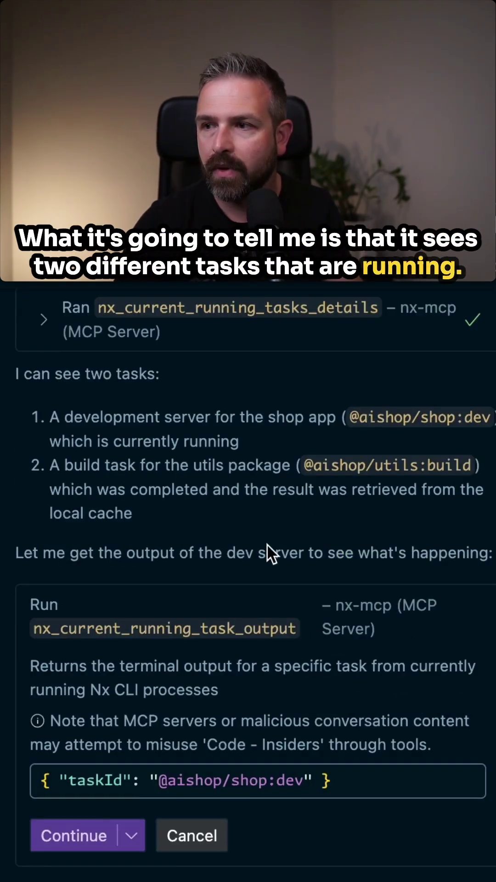
{"action": "scroll", "coordinate": [275, 566], "scroll_direction": "up", "scroll_amount": 3}
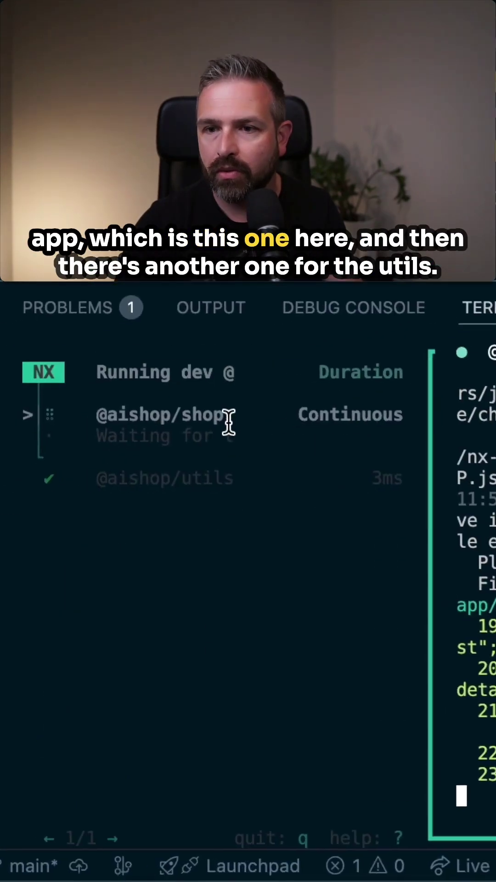
{"action": "left_click", "coordinate": [173, 510]}
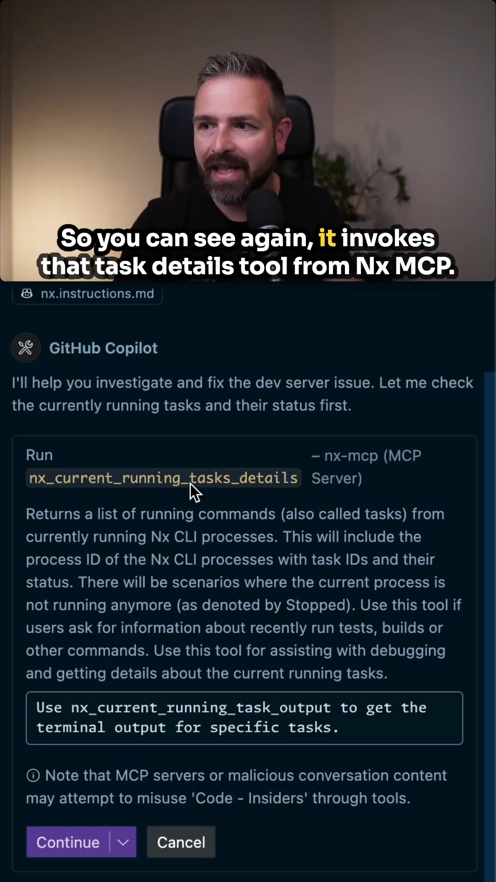
Approve Copilot's running-tasks check and its read of the shop dev server output.
{"action": "left_click", "coordinate": [64, 843]}
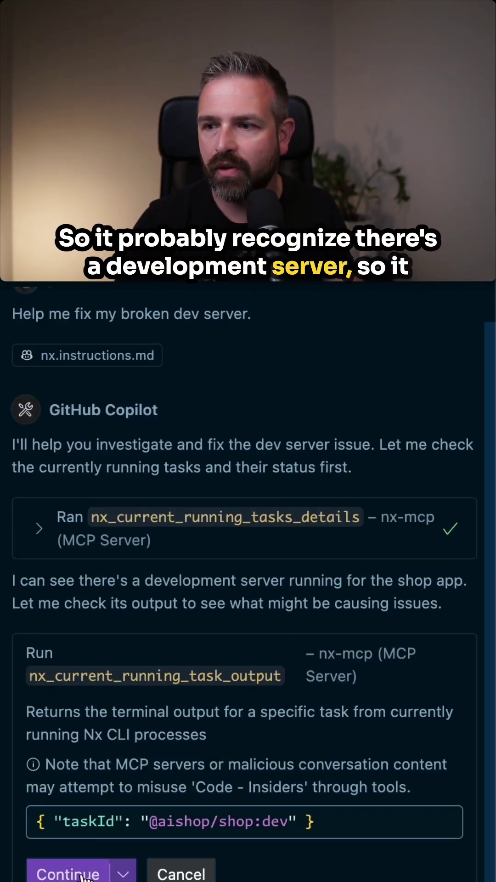
{"action": "left_click", "coordinate": [83, 876]}
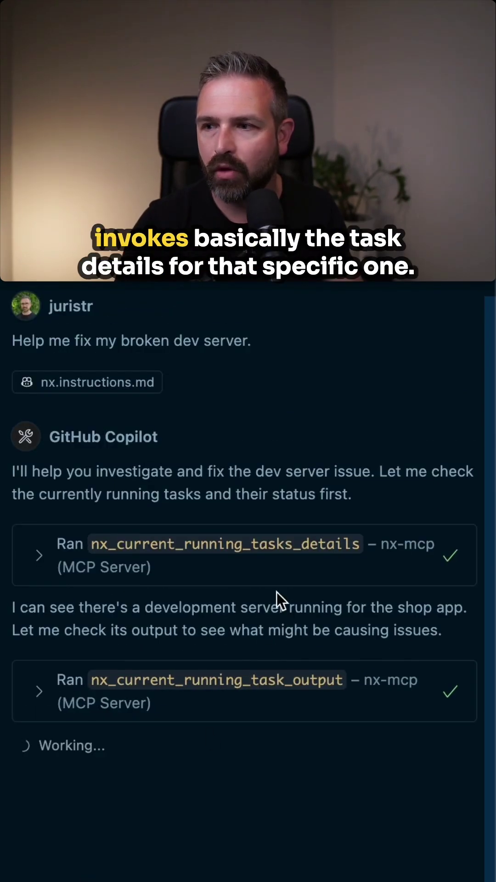
{"action": "left_click", "coordinate": [36, 696]}
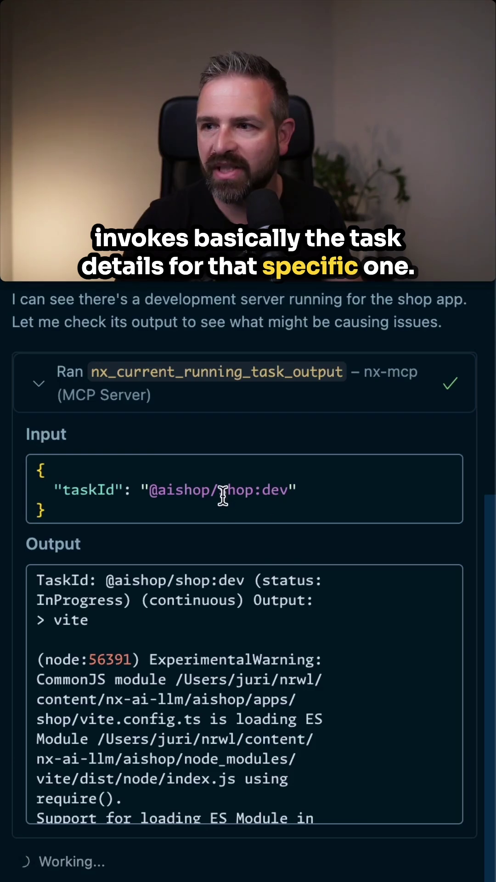
{"action": "left_click", "coordinate": [48, 390]}
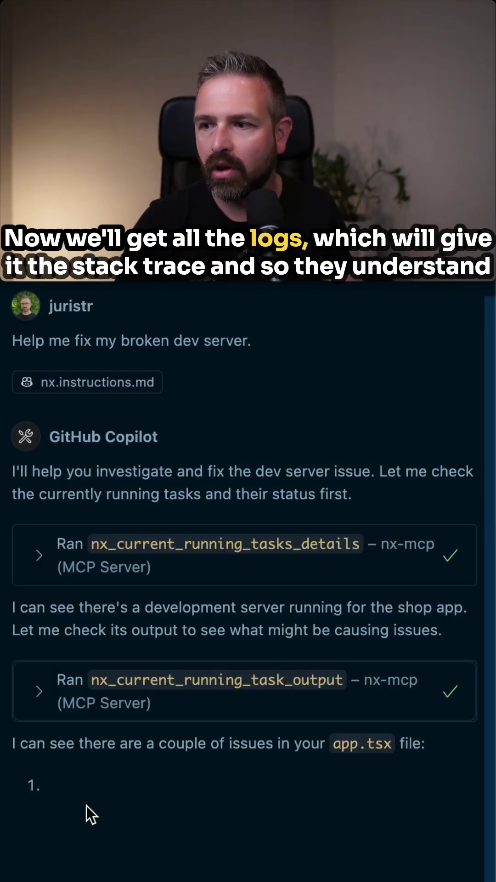